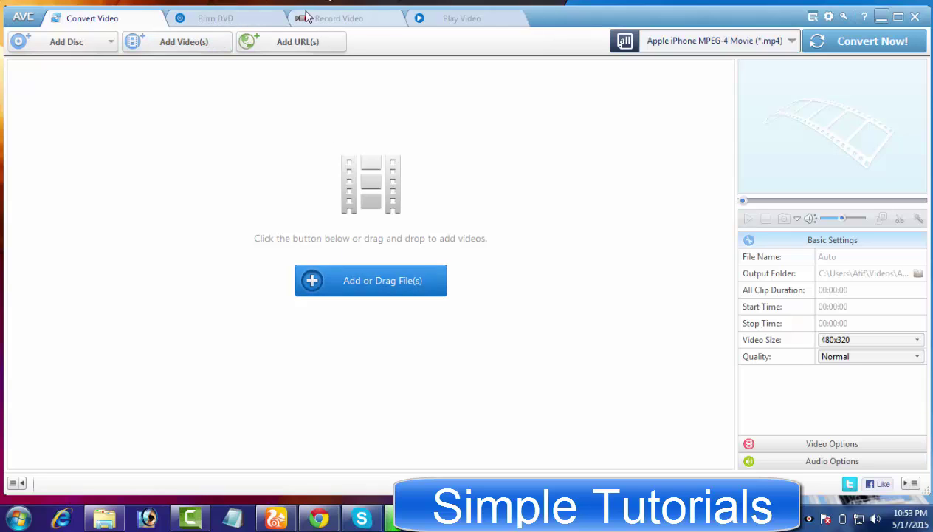
Step: Browse the Burn DVD and Record Video pages and open the DVD menu template chooser
click(271, 22)
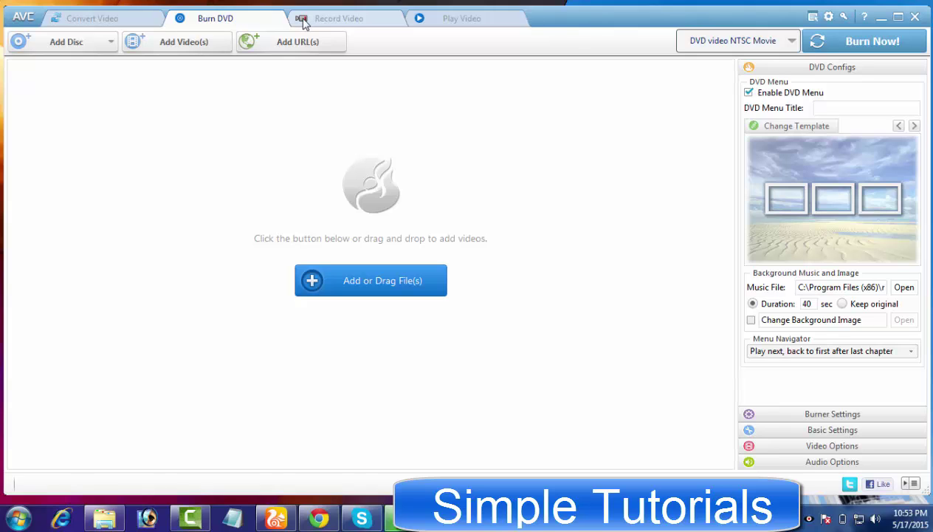
click(305, 22)
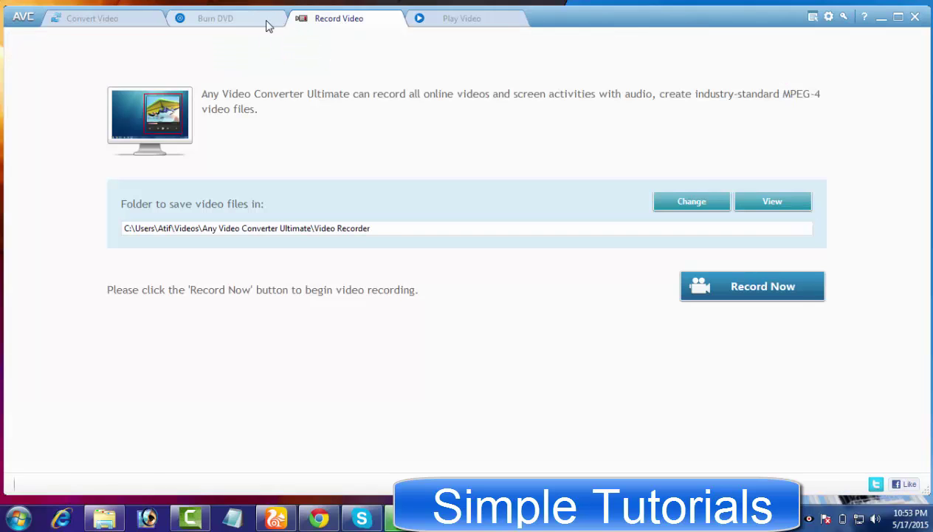
click(267, 23)
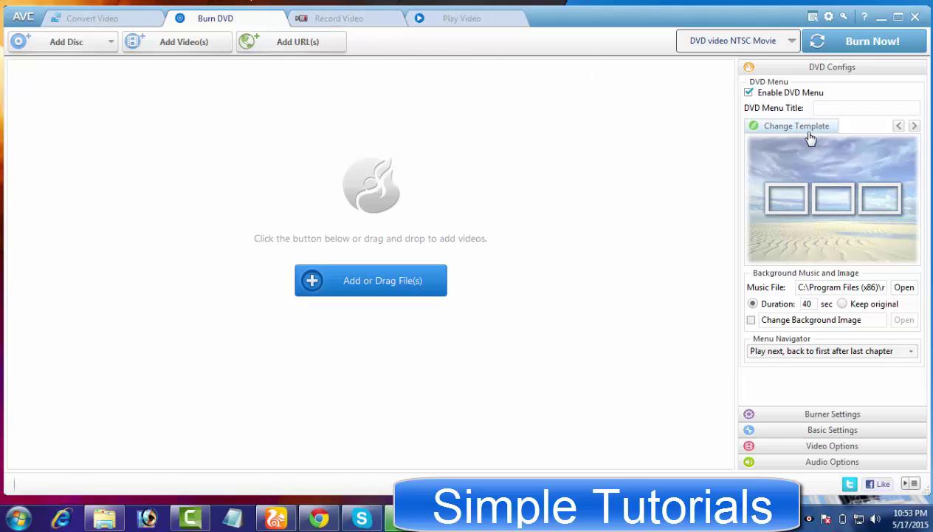
click(753, 130)
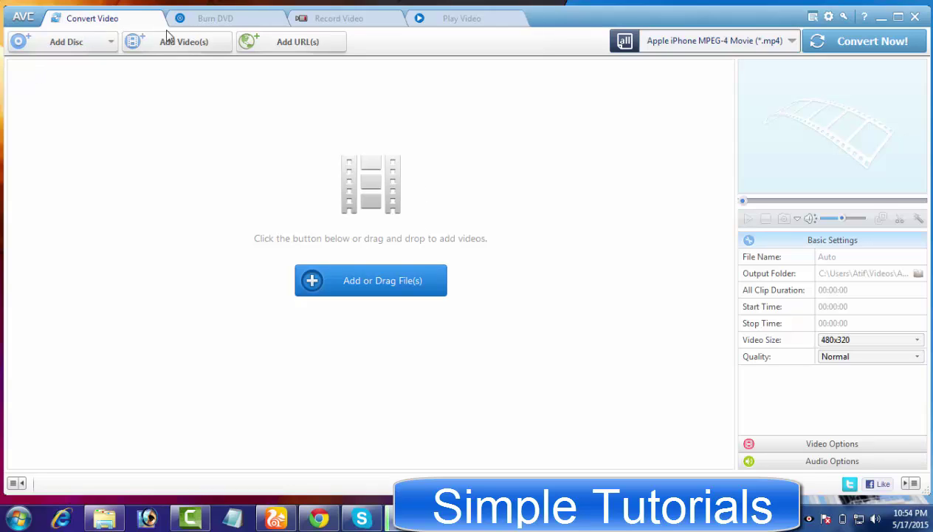
Step: Return to the Record Video page and start a new recording with Record Now
click(202, 20)
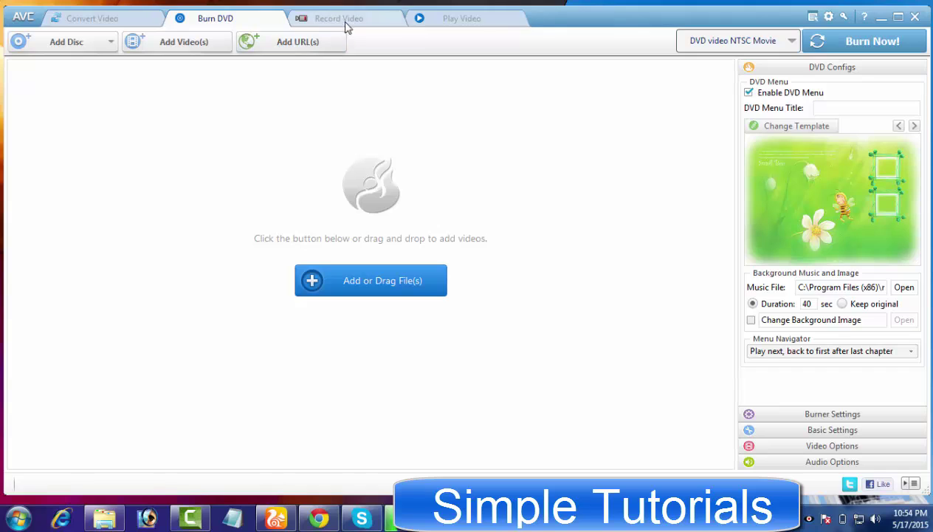
click(299, 22)
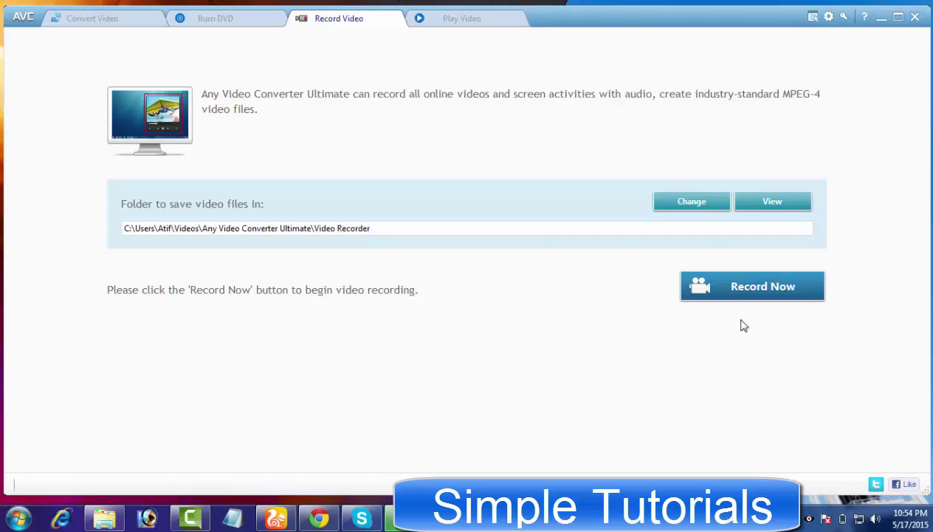
click(733, 294)
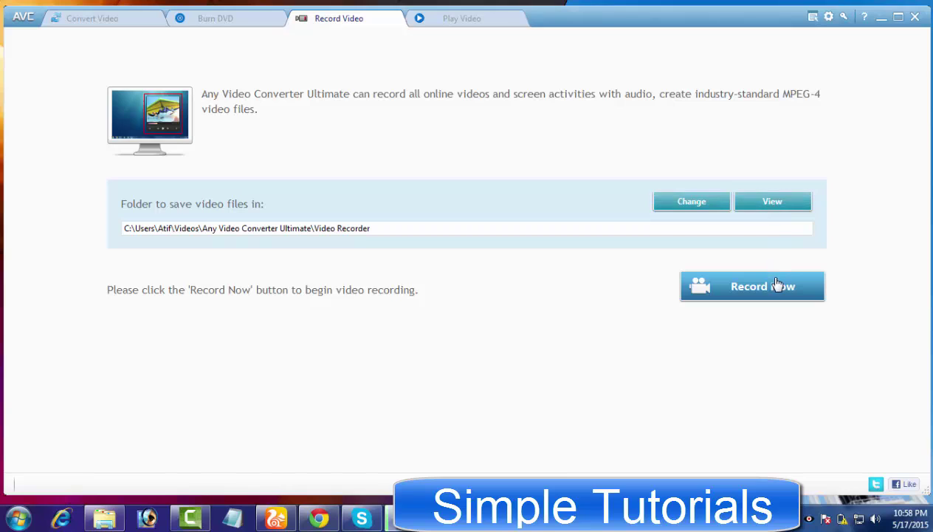
click(665, 212)
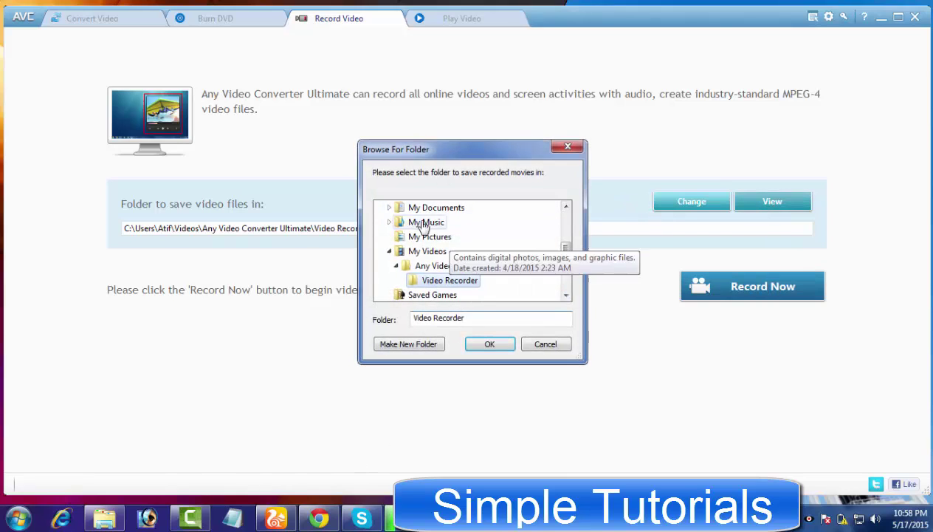
click(546, 345)
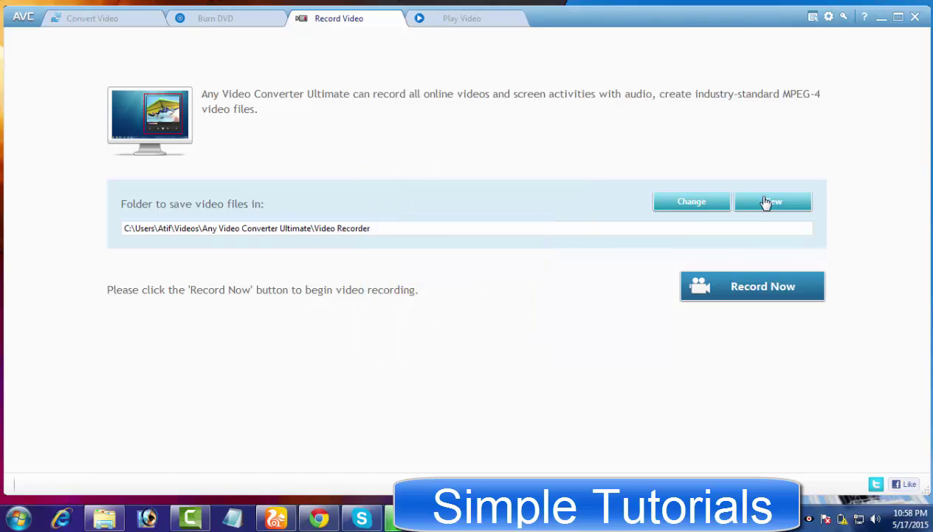
click(768, 202)
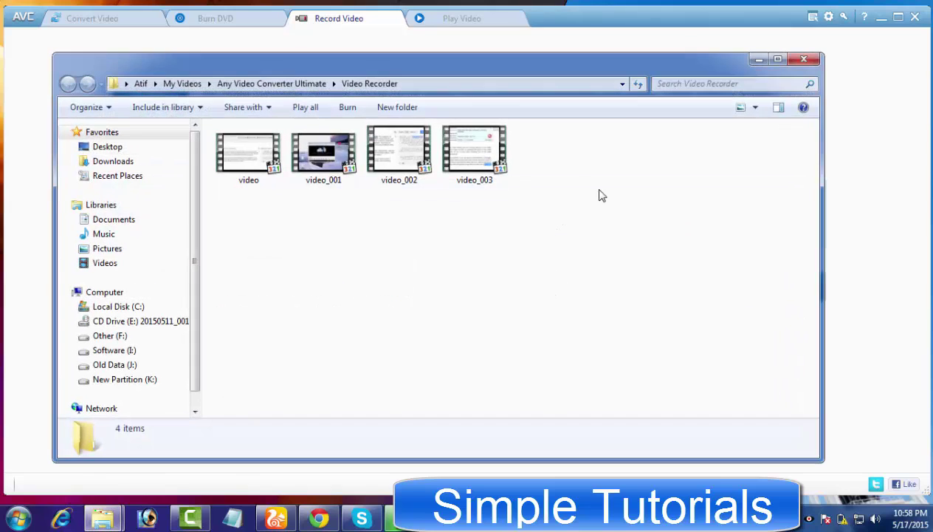
drag(599, 195, 244, 176)
click(330, 178)
click(805, 58)
click(89, 23)
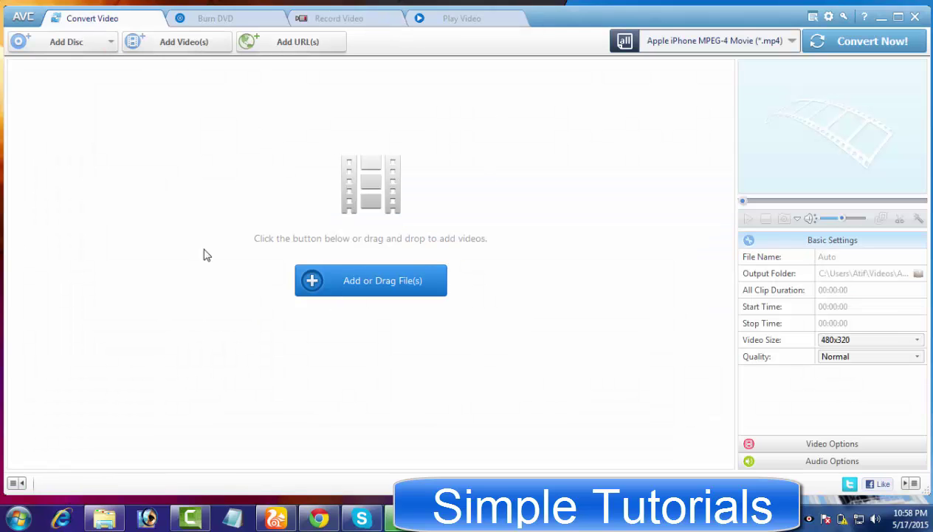
click(342, 19)
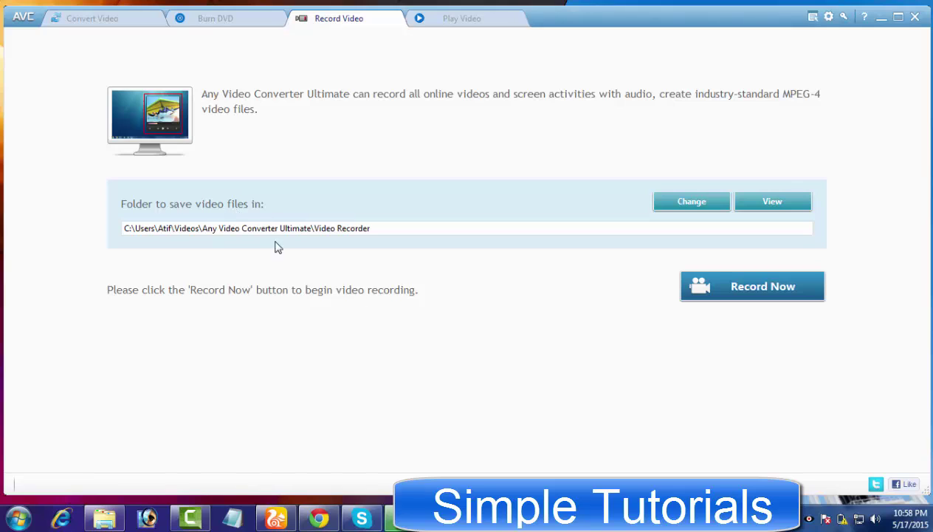
Step: Start Record Now, drag the red capture region out to fill most of the screen, and hit REC
click(760, 288)
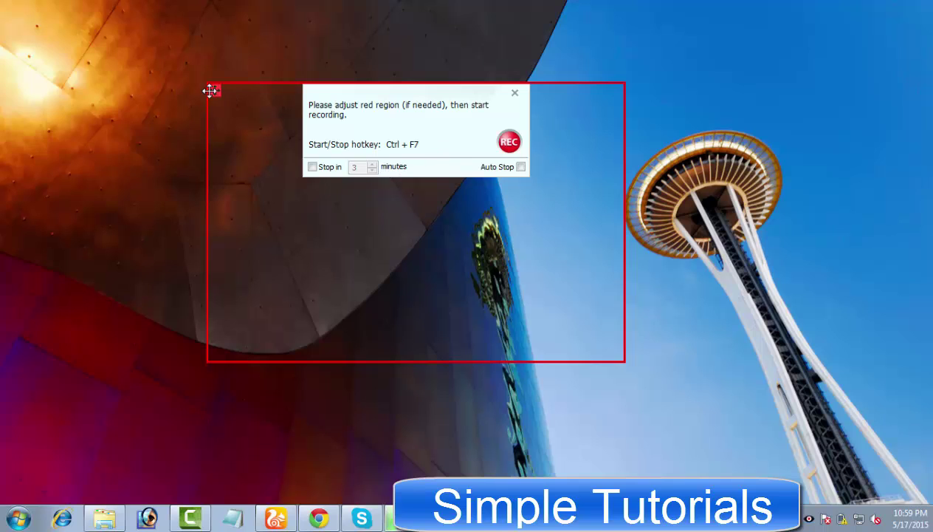
drag(625, 364, 850, 480)
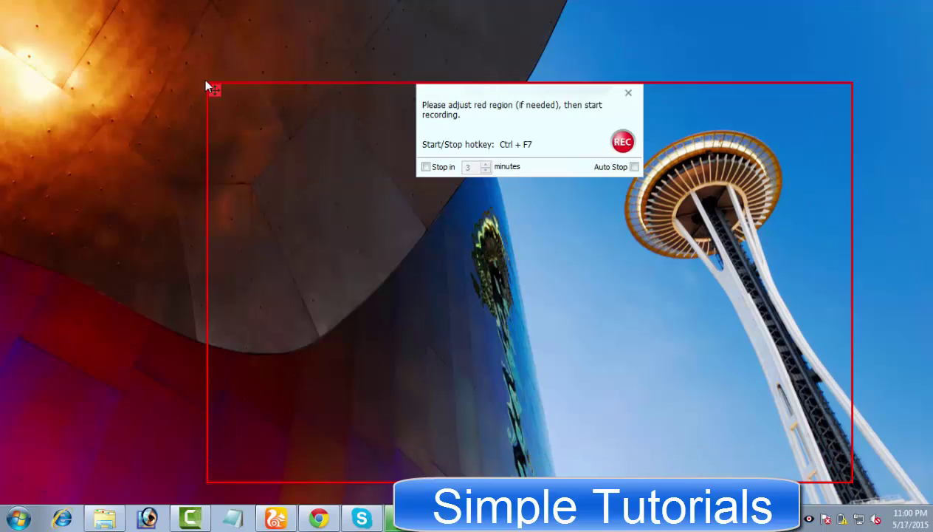
drag(206, 82, 85, 65)
click(562, 124)
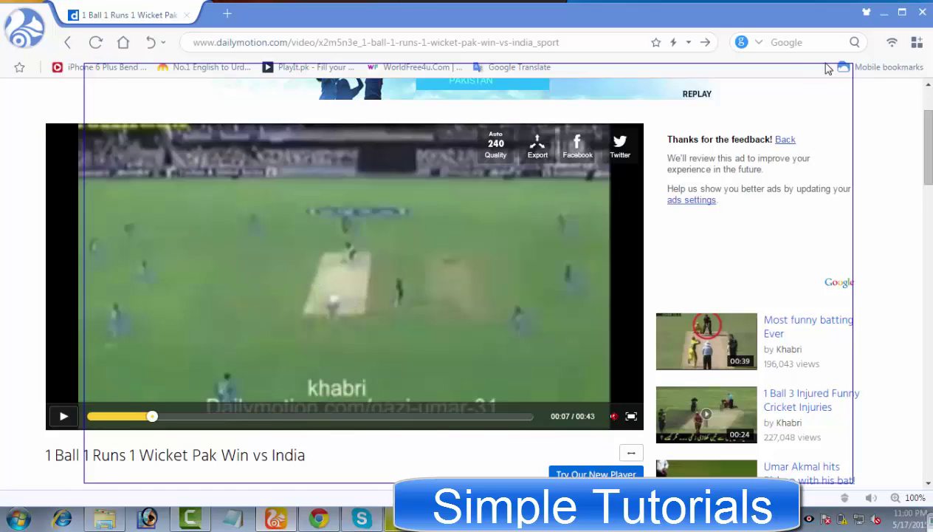
Step: Play the Dailymotion cricket video, then stop the recording with Ctrl+F7
click(89, 365)
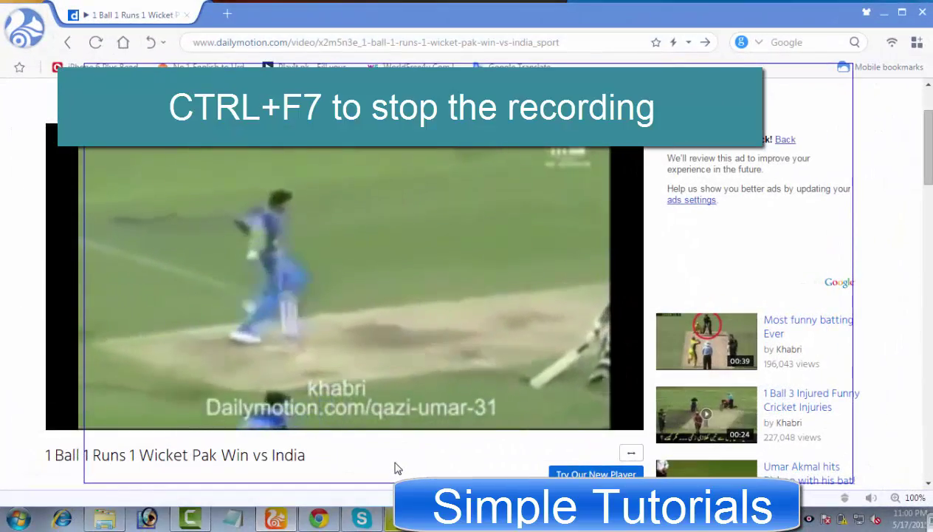
key(ctrl+F7)
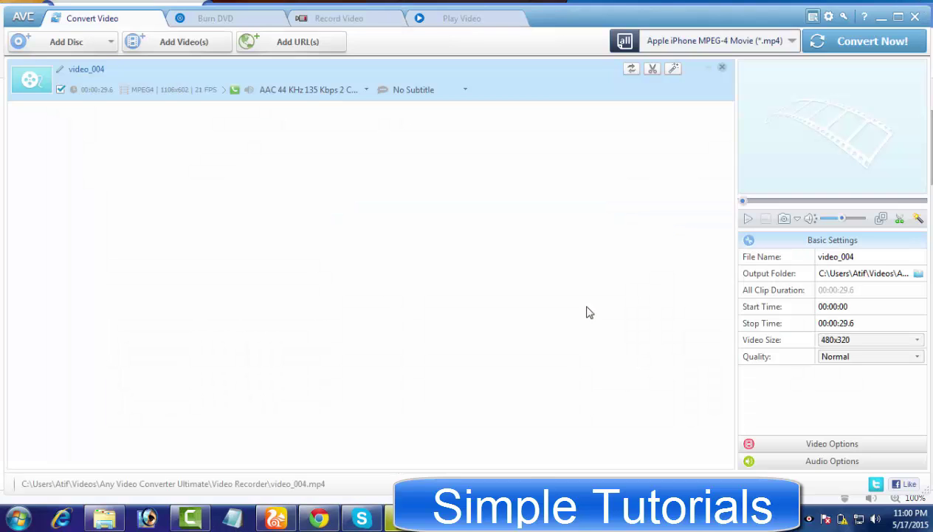
Step: Check that video_004 appears in the saved recordings folder on the Record Video page
click(338, 19)
click(753, 213)
click(587, 213)
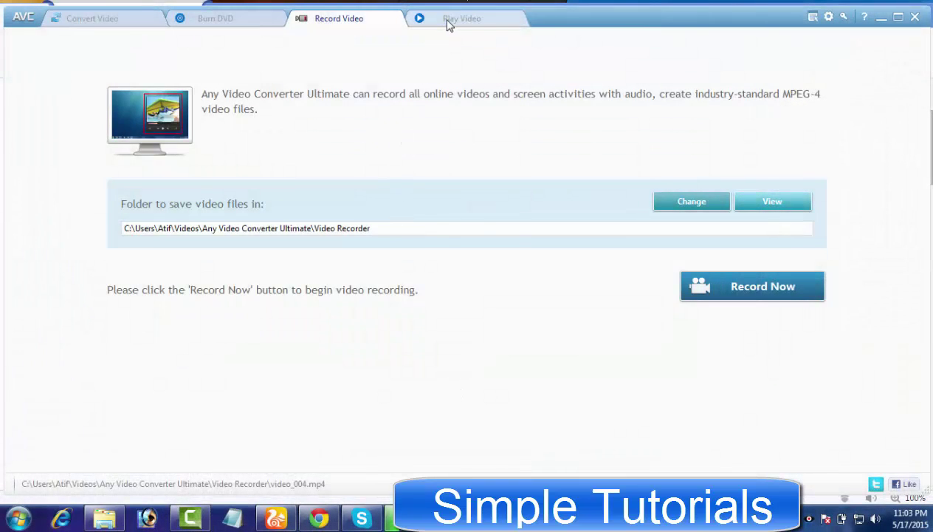
Step: Cycle through the Play Video, Record Video, Burn DVD and Convert Video pages
click(445, 21)
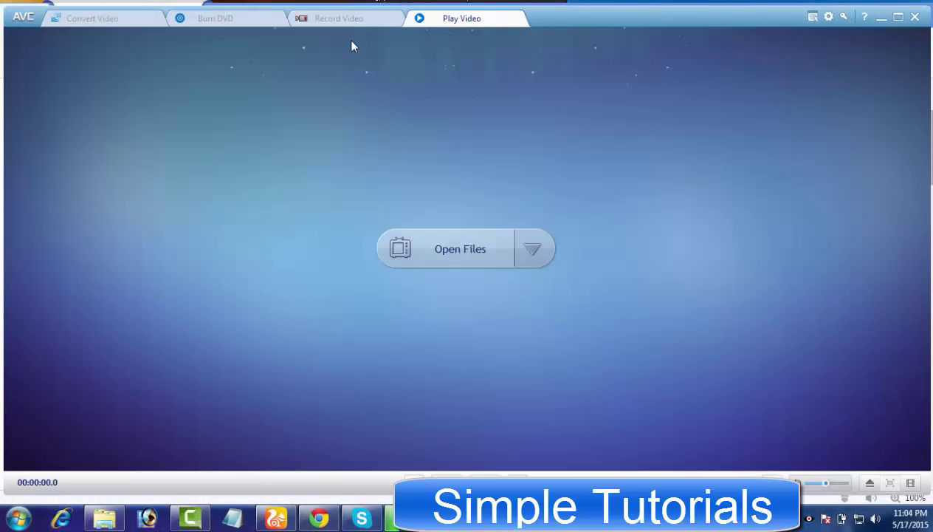
click(358, 19)
click(246, 28)
click(147, 31)
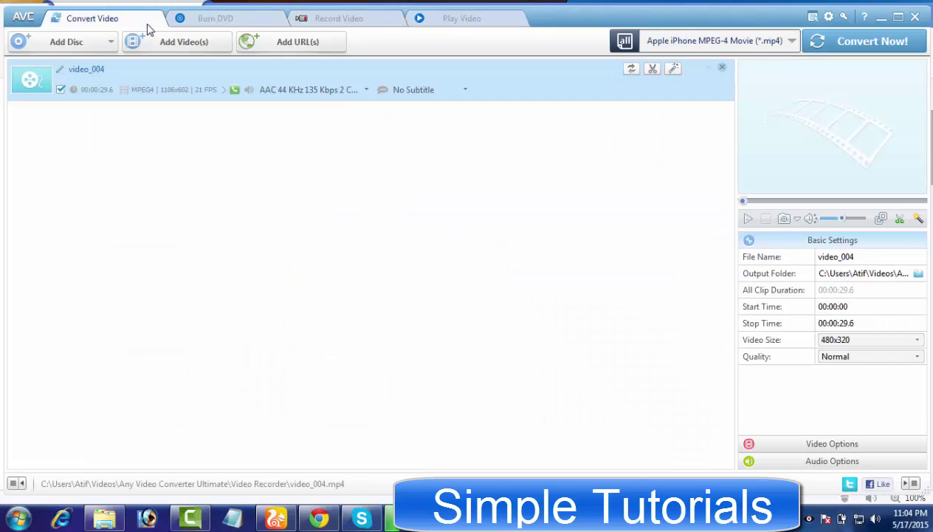
click(204, 31)
click(338, 19)
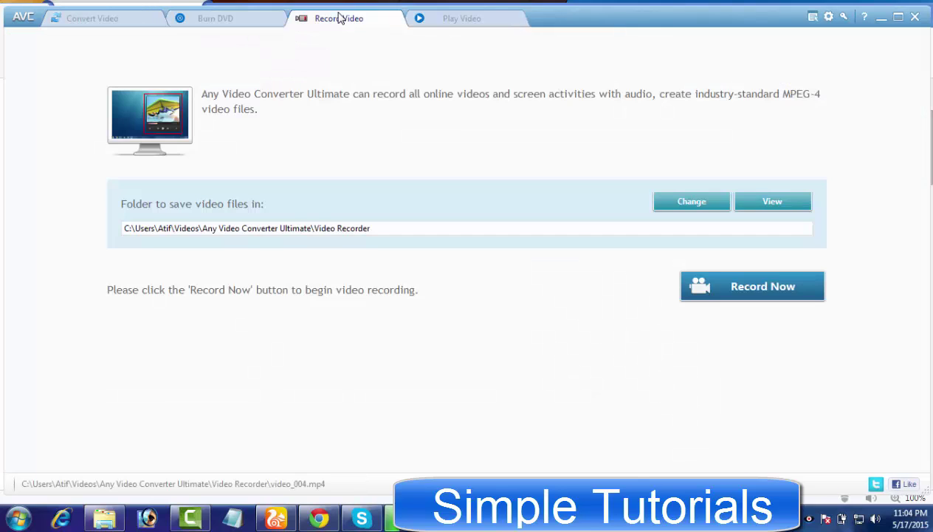
click(412, 21)
click(395, 22)
click(414, 26)
click(310, 20)
click(225, 22)
Step: Confirm video_004 is in the Convert Video list, close the converter, and minimize UC Browser
click(67, 22)
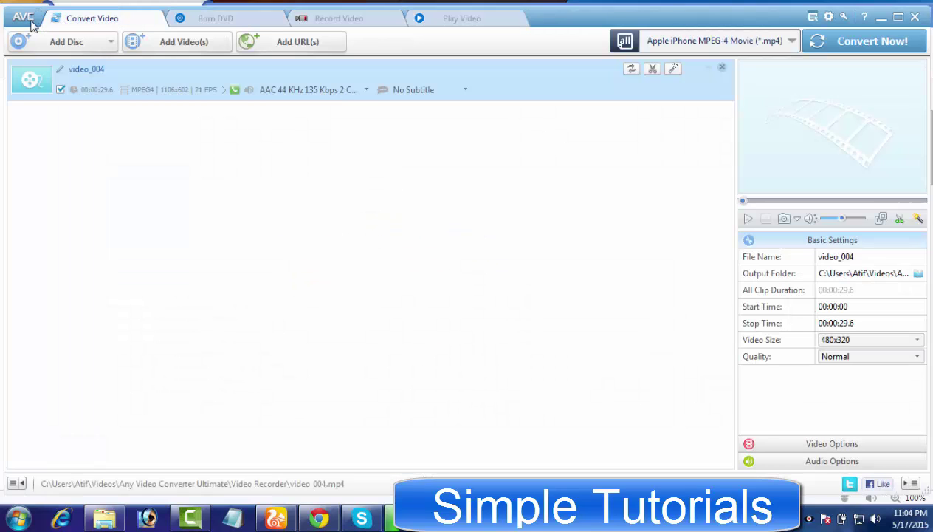
click(914, 16)
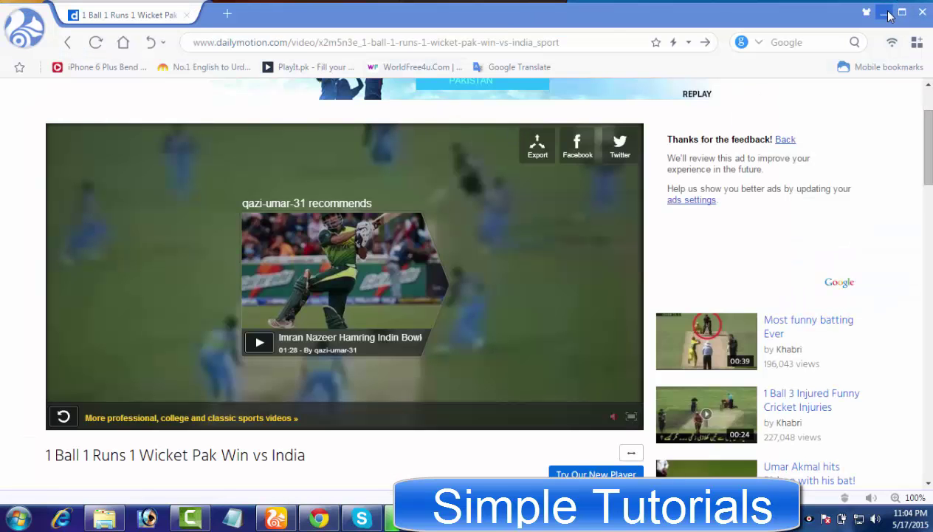
click(885, 13)
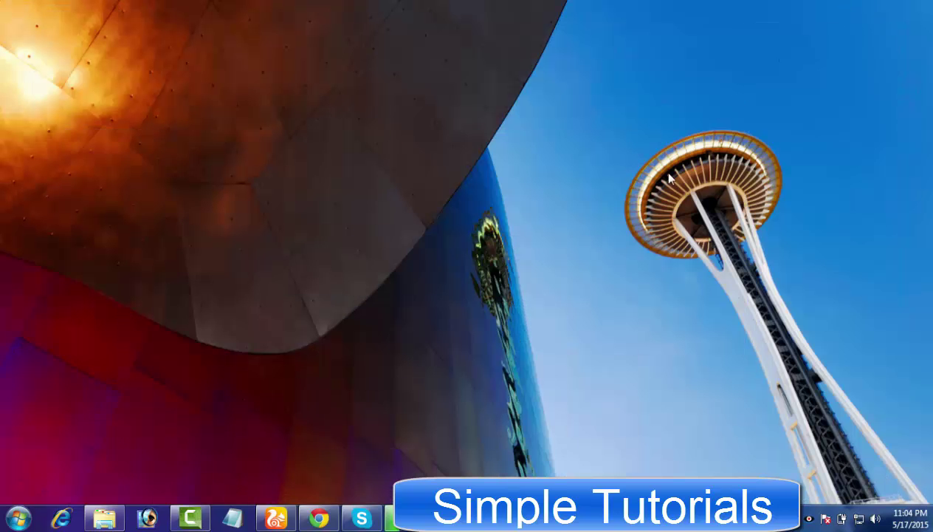